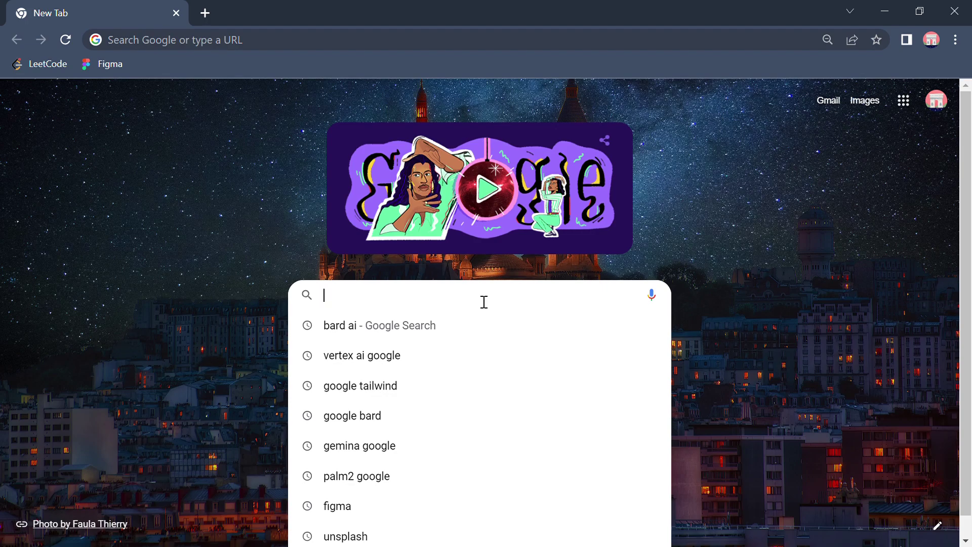
# Step: Search Google for 'bard ai' to reach the Bard chat page
pyautogui.write('ba')
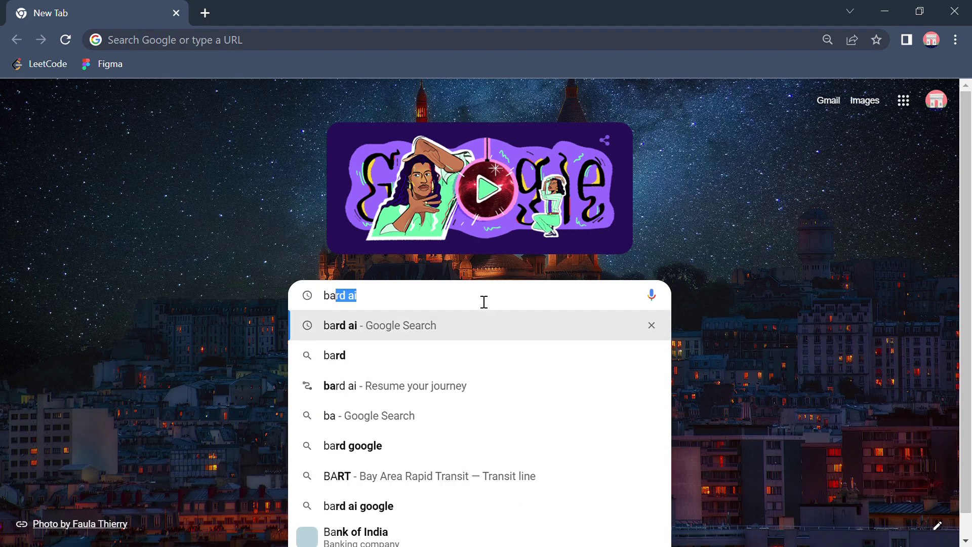
pyautogui.write('rd ai')
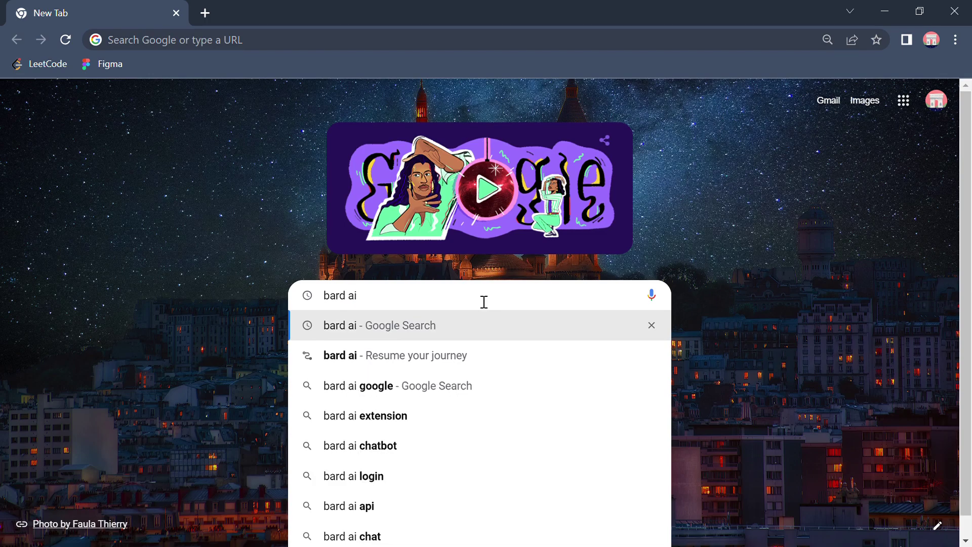
pyautogui.press('Return')
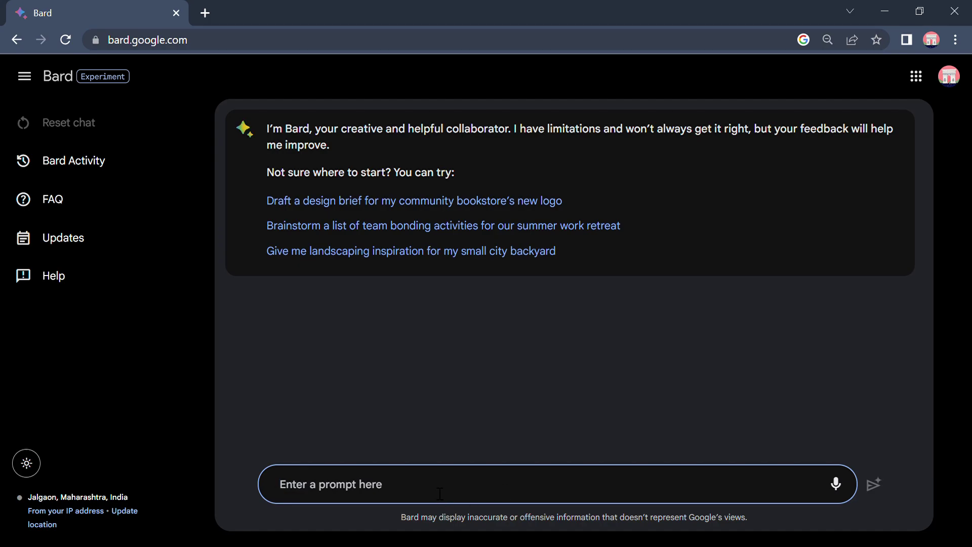
# Step: Greet Bard with 'HI', then ask it to 'Generate a HTML and CSS code for Login page'
pyautogui.write('HI')
pyautogui.press('Return')
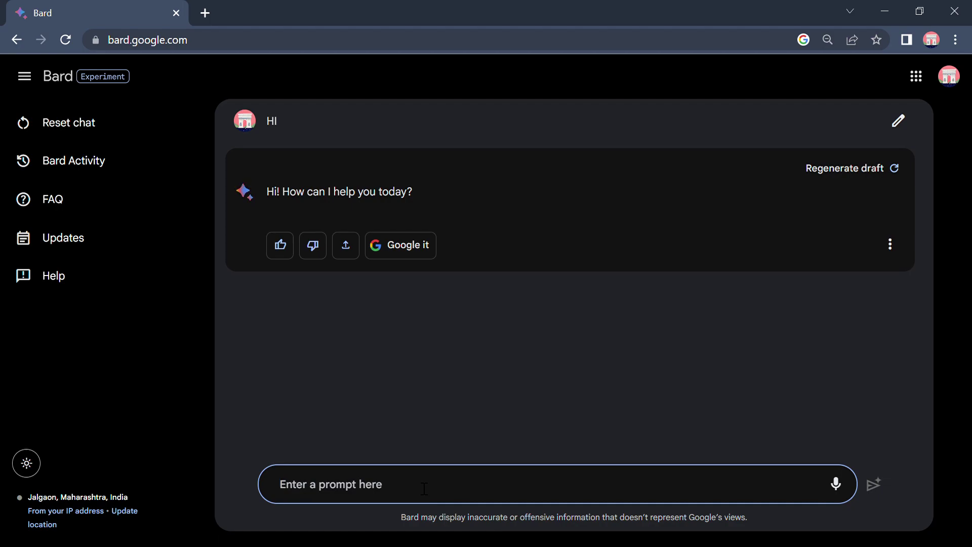
pyautogui.write('Genae')
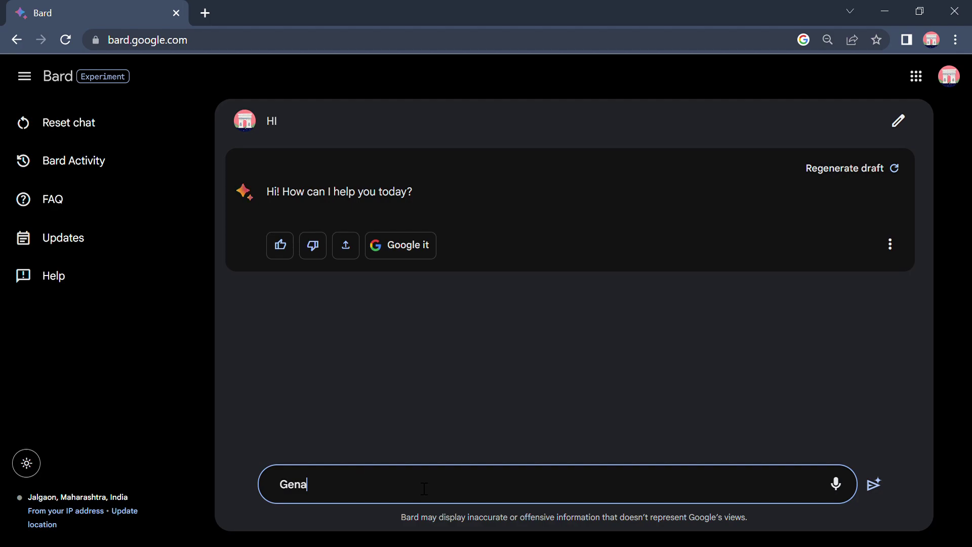
pyautogui.press('BackSpace')
pyautogui.press('BackSpace')
pyautogui.write('erate a HTML and CSS c')
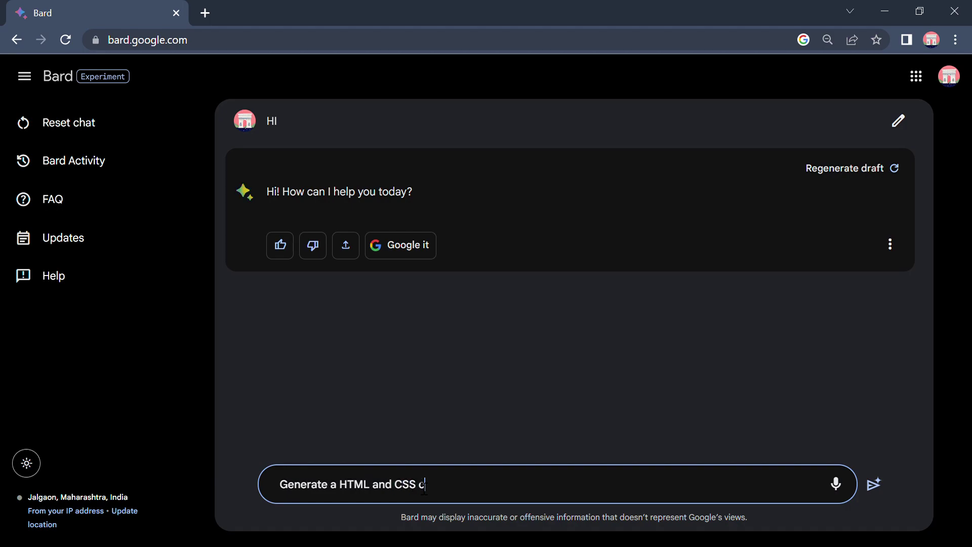
pyautogui.write('ode for Login page')
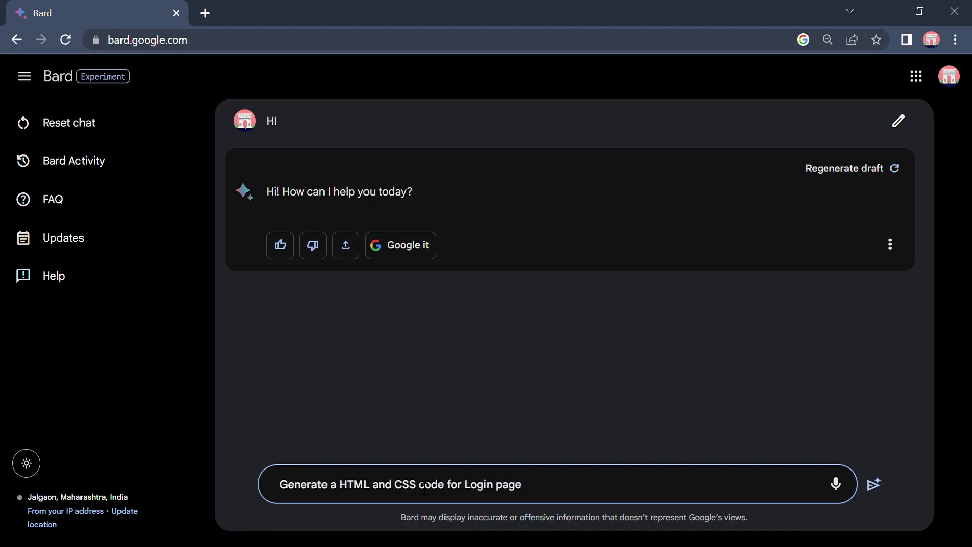
pyautogui.click(875, 484)
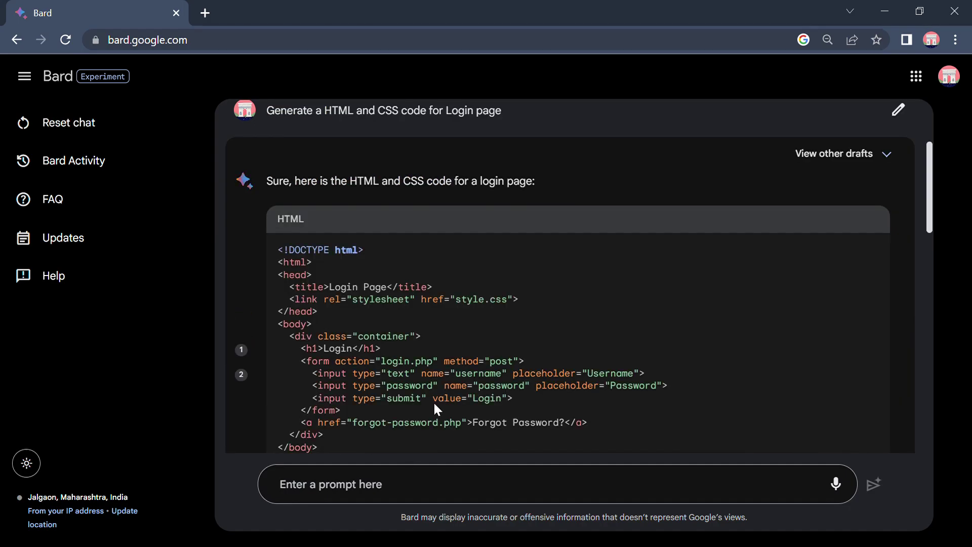
# Step: Look through Bard's login page reply and copy its HTML code block
pyautogui.scroll(-8, 436, 400)
pyautogui.scroll(-6, 452, 383)
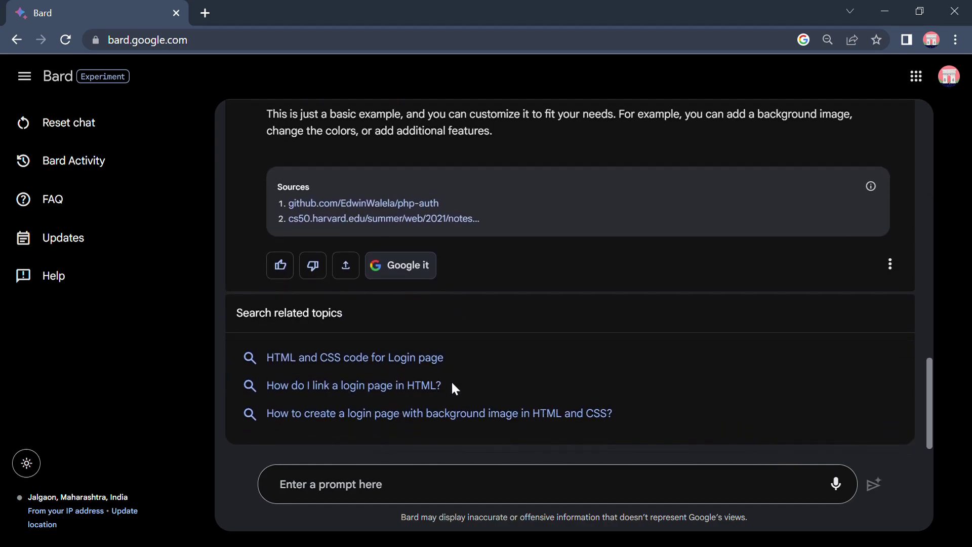
pyautogui.scroll(8, 452, 384)
pyautogui.scroll(10, 452, 383)
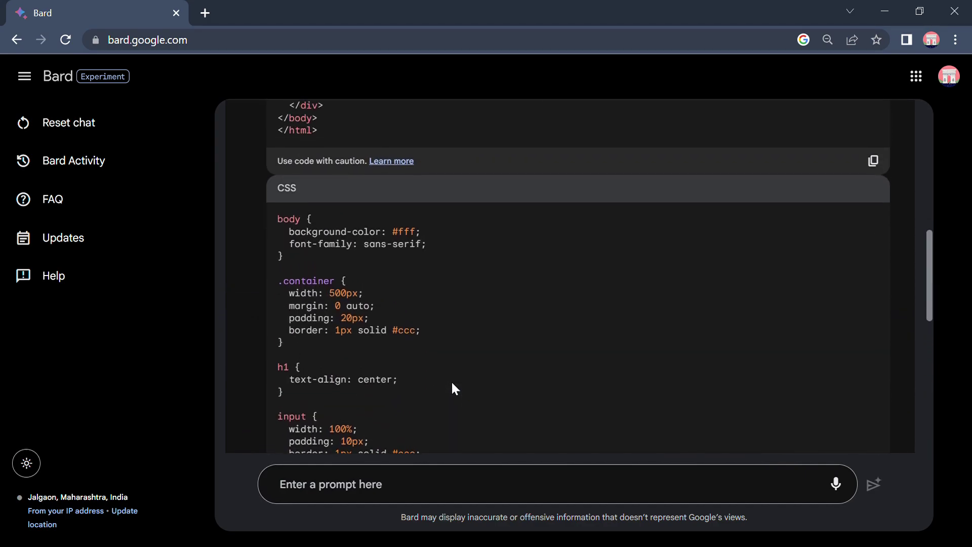
pyautogui.scroll(-12, 452, 383)
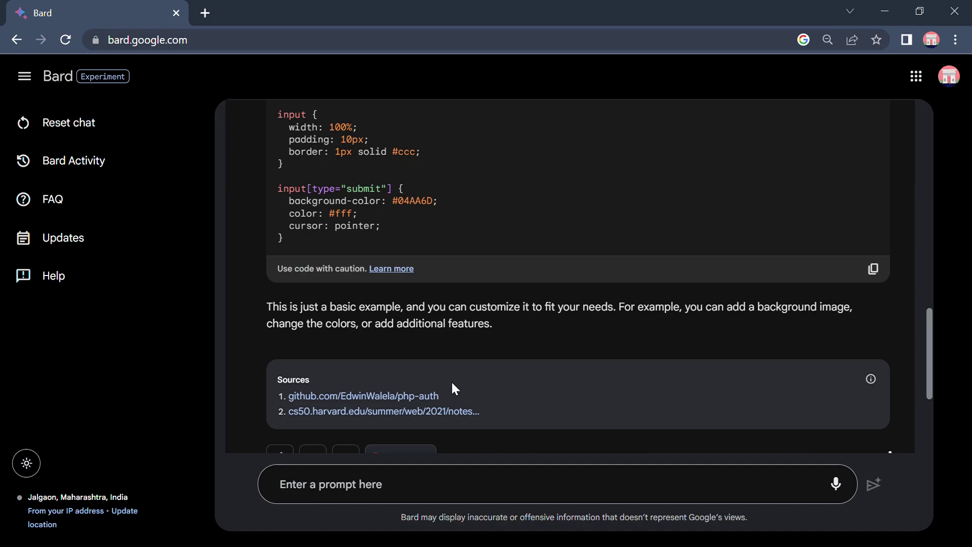
pyautogui.scroll(5, 452, 383)
pyautogui.scroll(15, 452, 383)
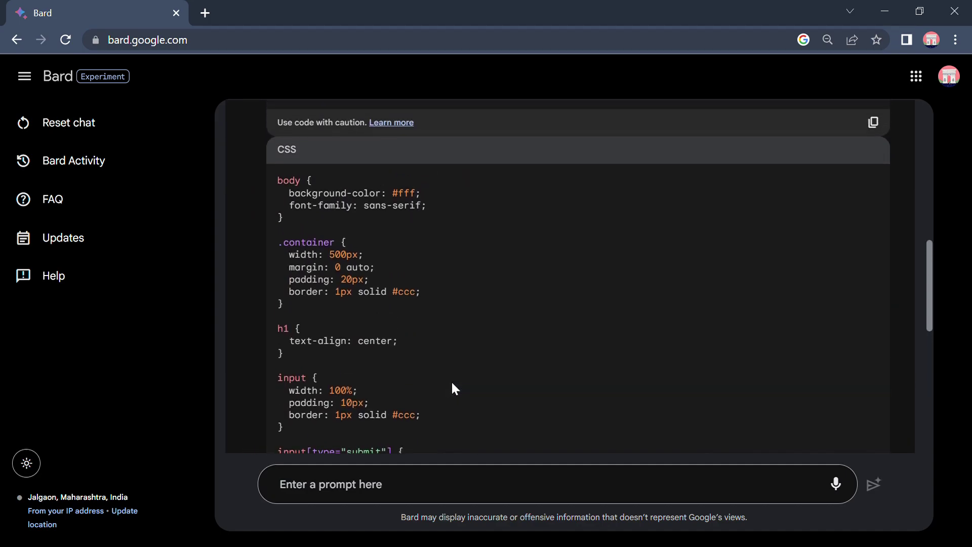
pyautogui.scroll(-1, 452, 384)
pyautogui.scroll(2, 452, 383)
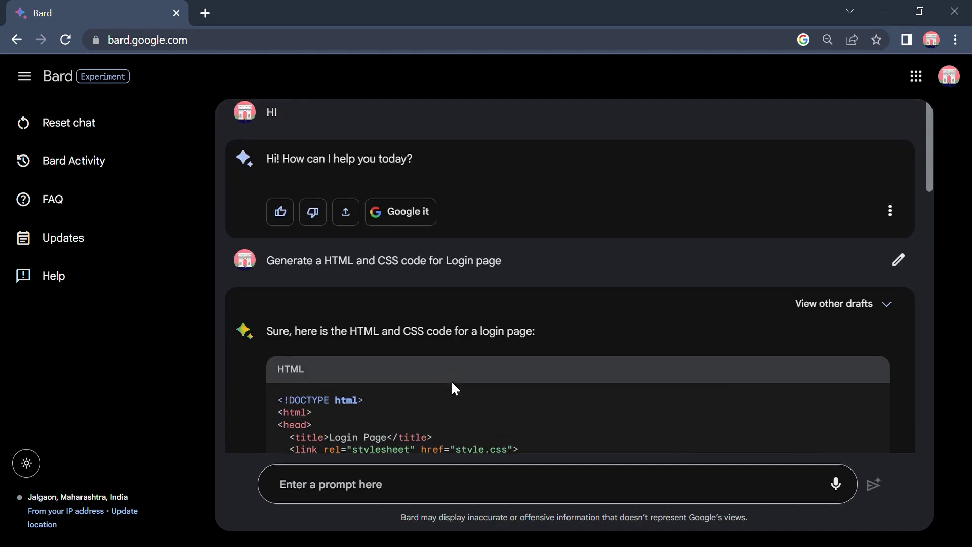
pyautogui.scroll(-3, 452, 383)
pyautogui.scroll(1, 452, 383)
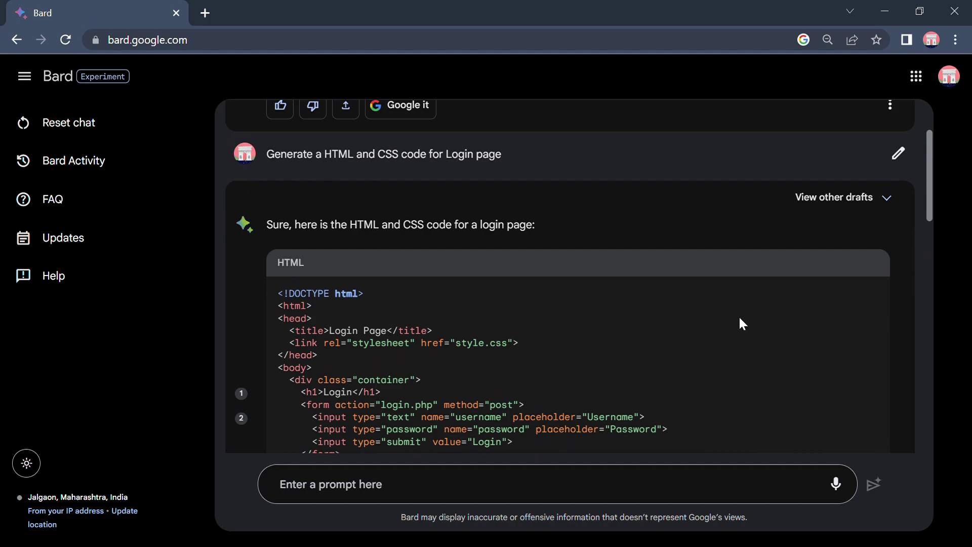
pyautogui.scroll(-6, 740, 319)
pyautogui.scroll(-1, 740, 318)
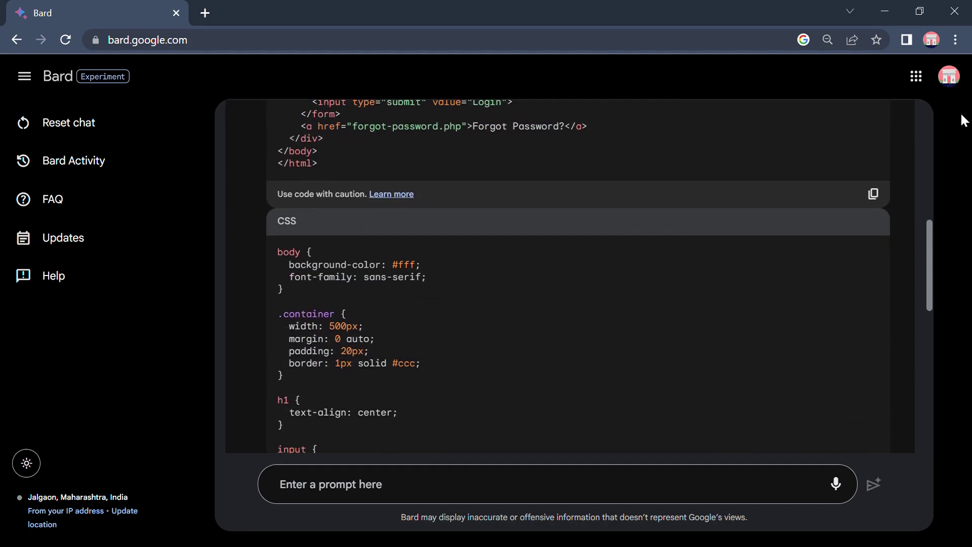
pyautogui.click(875, 194)
pyautogui.press('Home')
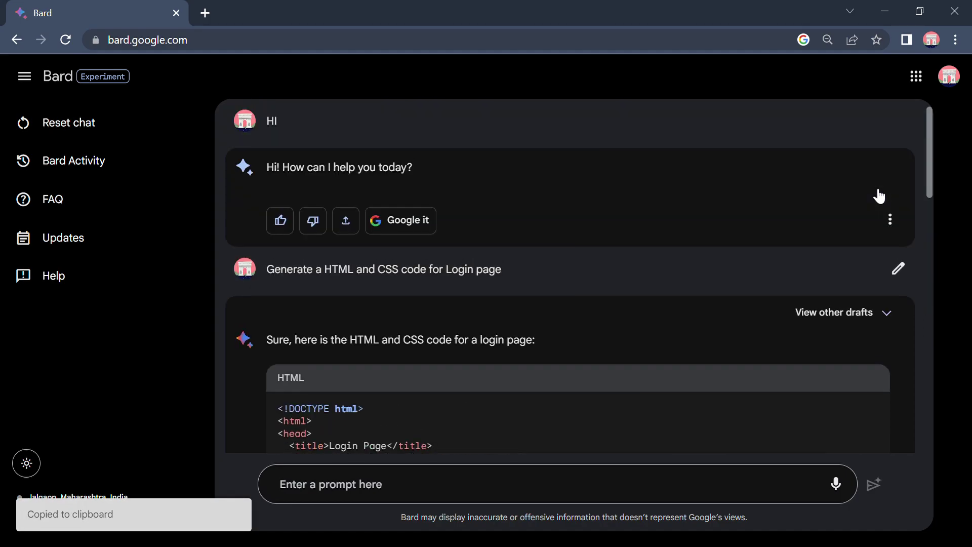
# Step: Scroll down to the HTML container with the Login heading and username, password and submit inputs
pyautogui.scroll(-2, 873, 195)
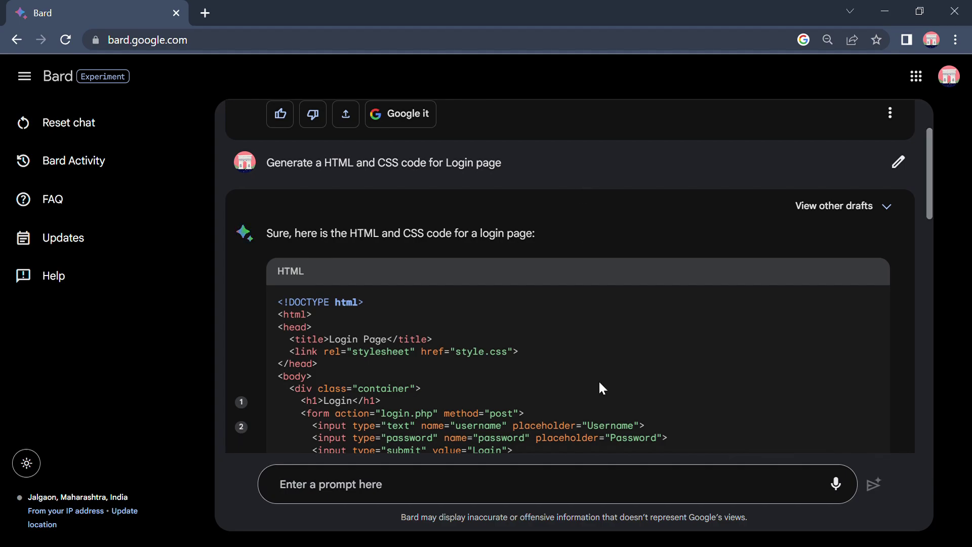
# Step: Copy the login page CSS block, with its #04AA6D input and submit button rules
pyautogui.scroll(-8, 599, 382)
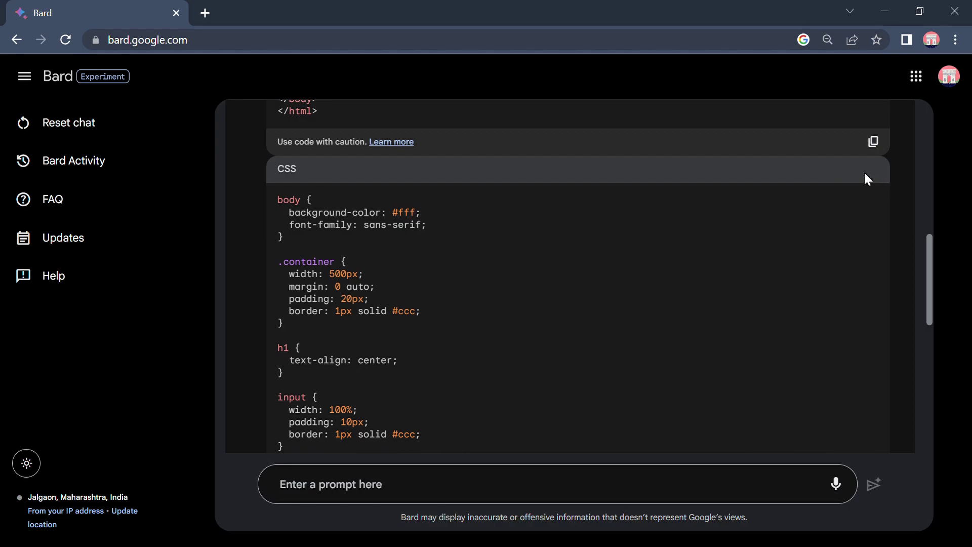
pyautogui.scroll(-10, 864, 174)
pyautogui.scroll(4, 862, 208)
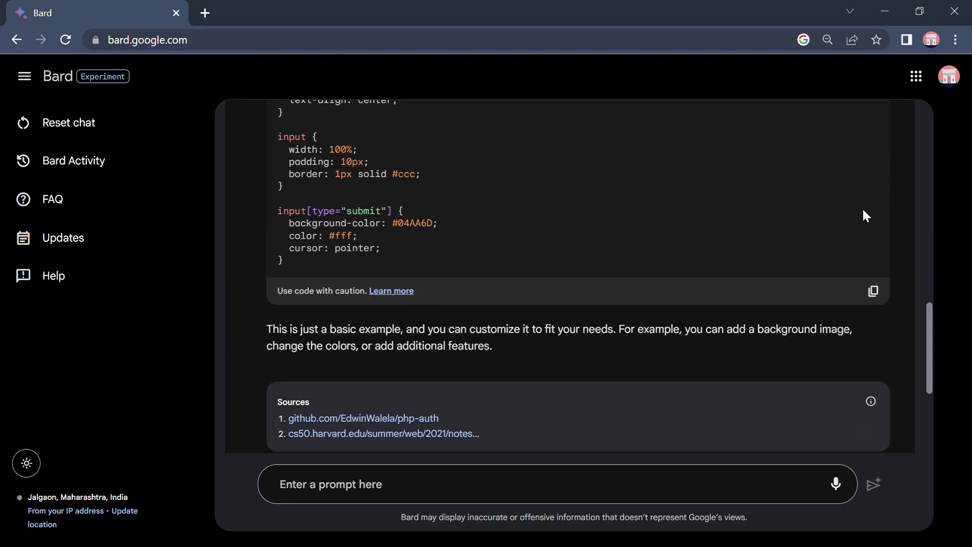
pyautogui.click(874, 296)
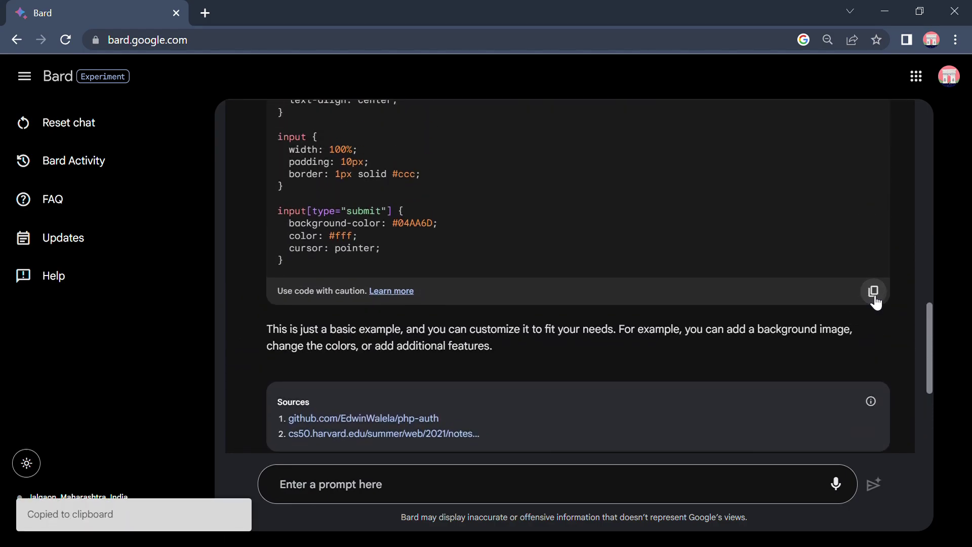
pyautogui.click(874, 298)
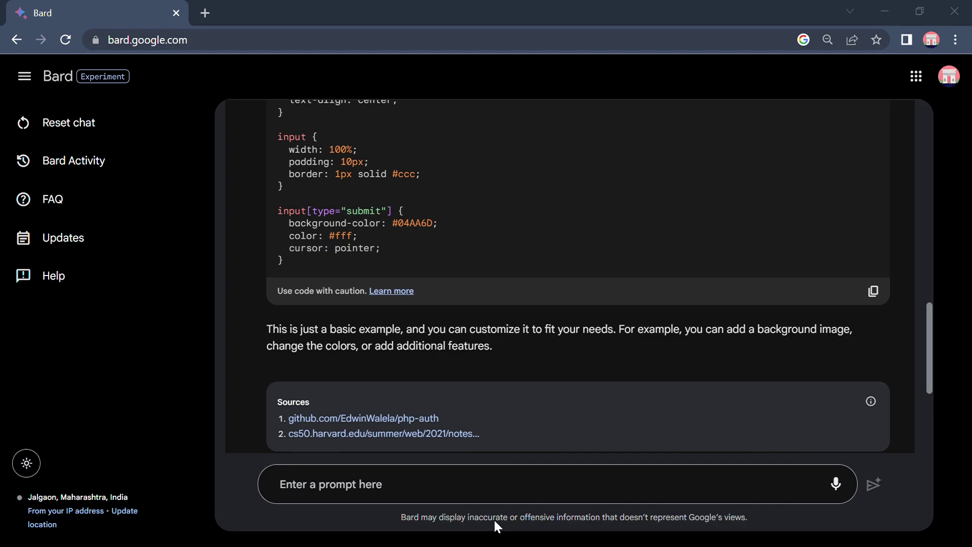
# Step: Send Bard the follow-up prompt 'i want rounded borders'
pyautogui.click(439, 495)
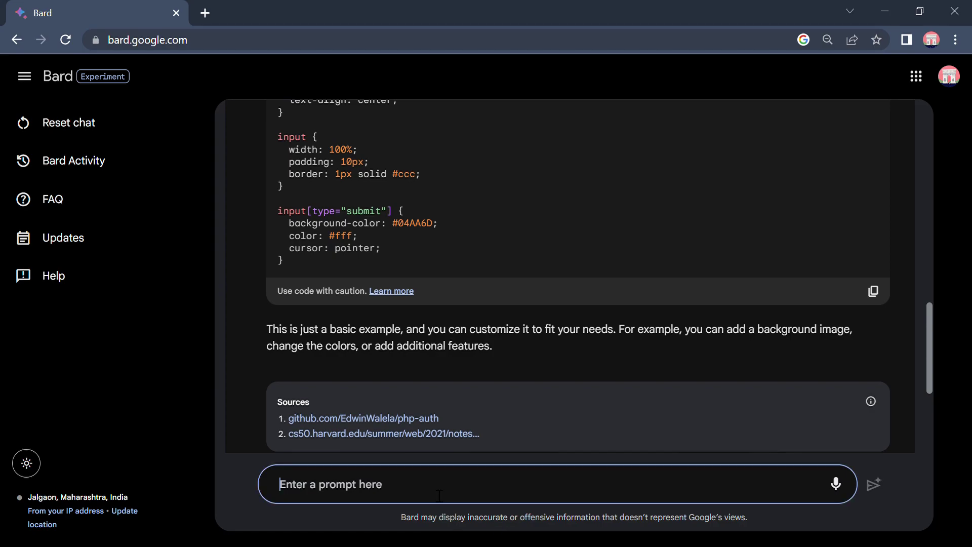
pyautogui.write('i wa')
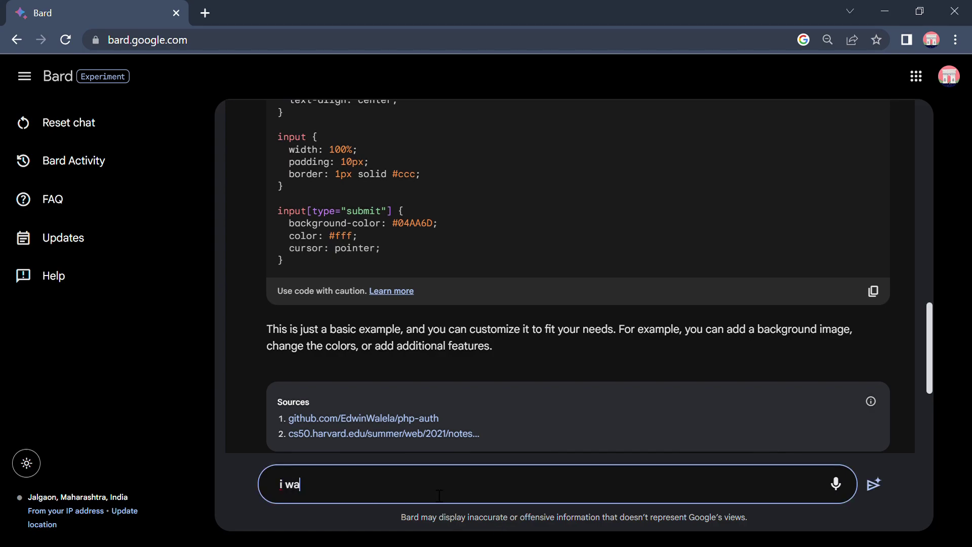
pyautogui.write('nt rounde')
pyautogui.press('BackSpace')
pyautogui.write('d border')
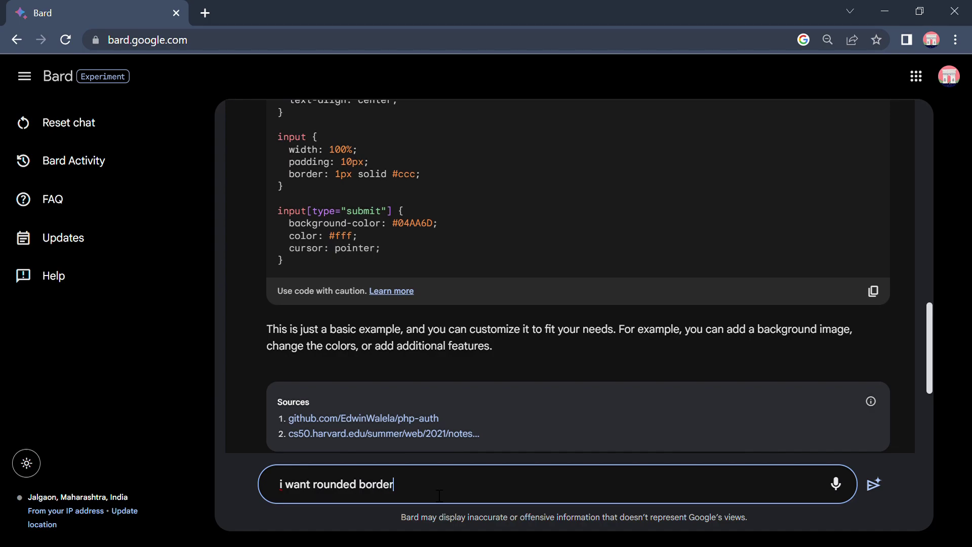
pyautogui.write('s')
pyautogui.press('Return')
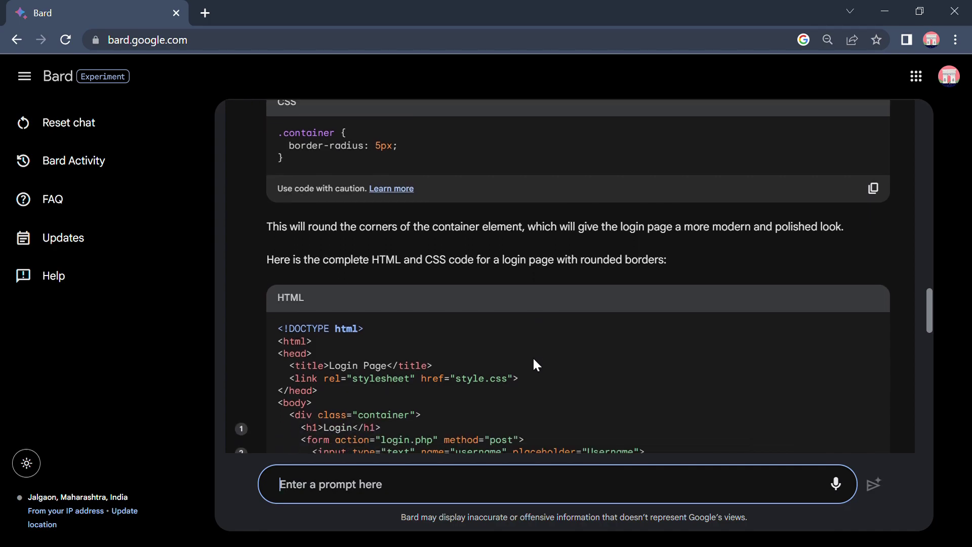
# Step: Copy the updated HTML from Bard's rounded-borders reply
pyautogui.scroll(-9, 535, 364)
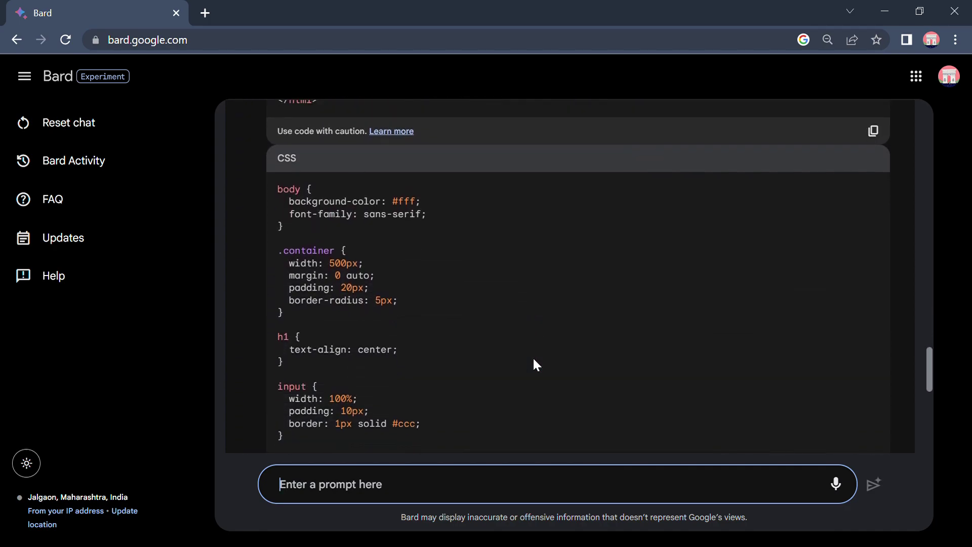
pyautogui.scroll(-9, 536, 364)
pyautogui.scroll(13, 535, 364)
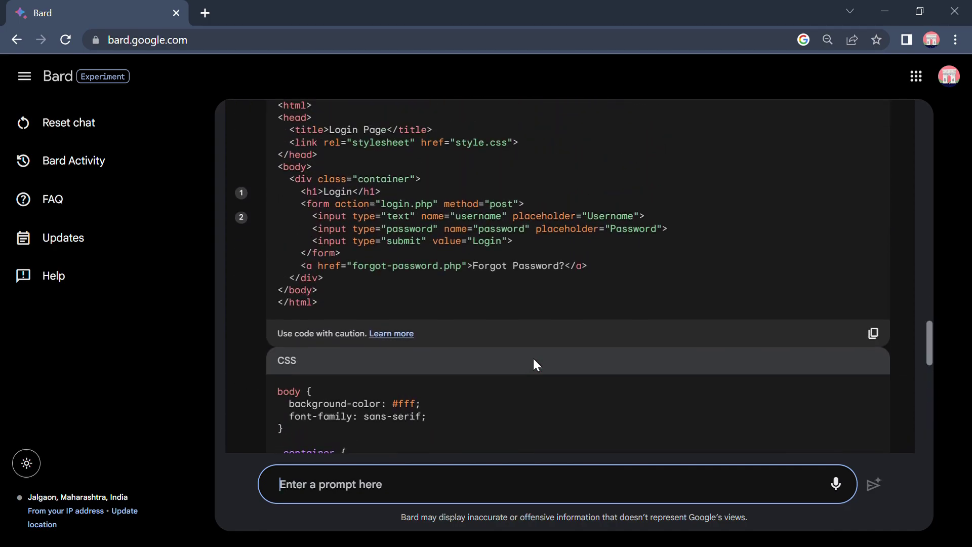
pyautogui.scroll(2, 534, 360)
pyautogui.scroll(-3, 853, 269)
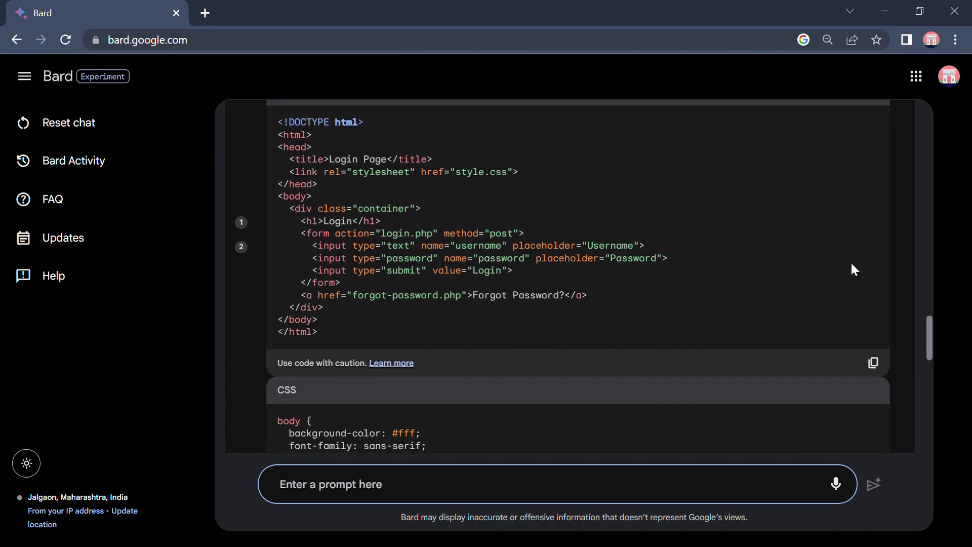
pyautogui.click(879, 333)
# Step: Copy the updated CSS containing the border-radius rule
pyautogui.scroll(-5, 880, 335)
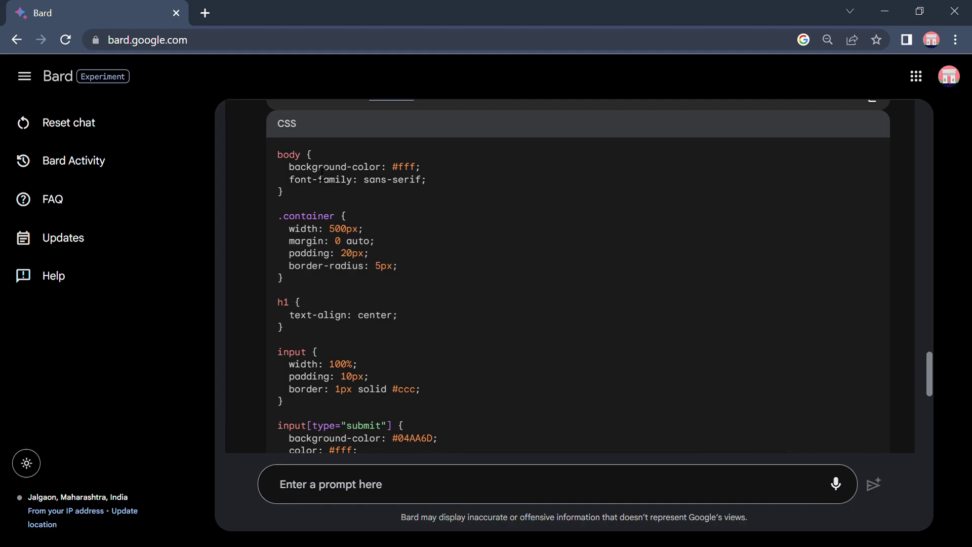
pyautogui.scroll(-7, 507, 358)
pyautogui.scroll(10, 505, 355)
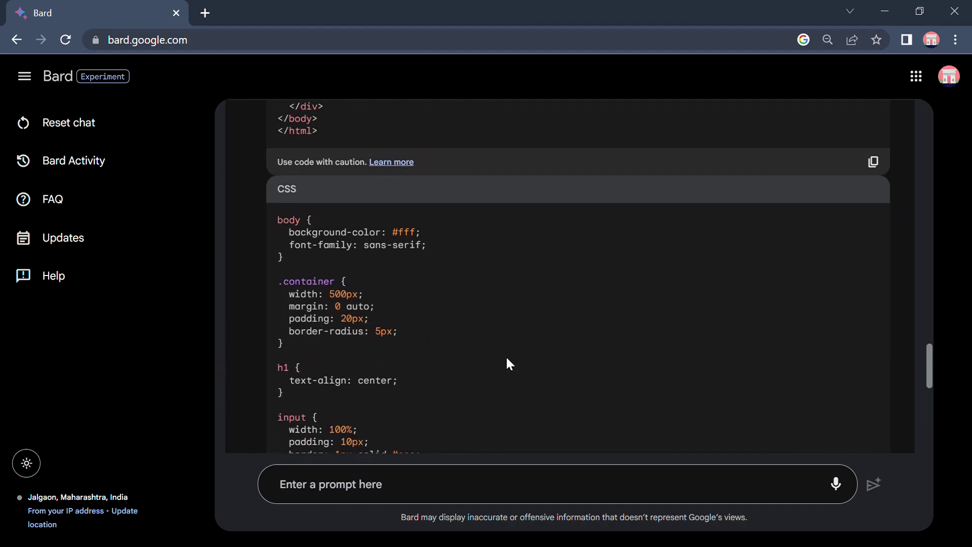
pyautogui.scroll(-4, 840, 380)
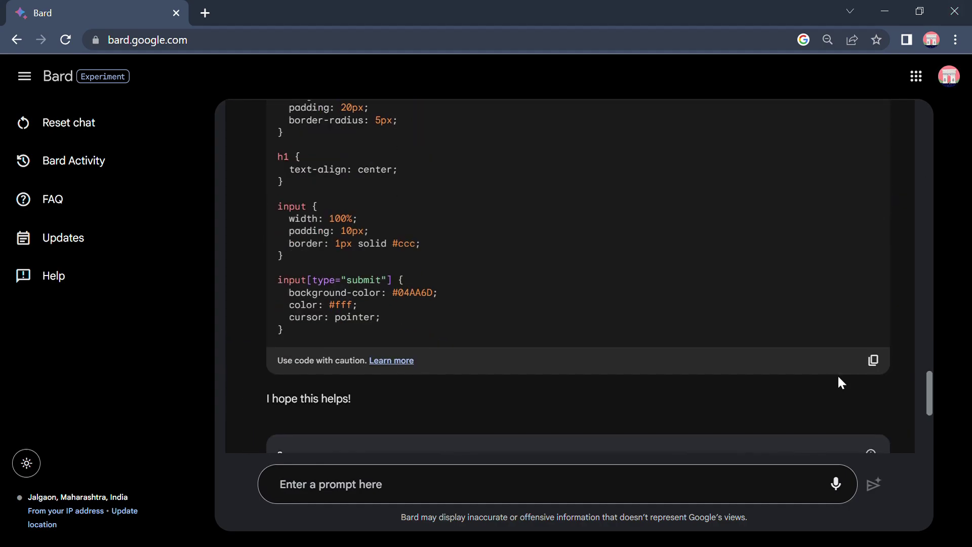
pyautogui.click(880, 363)
# Step: Scroll back up to the 'i want rounded borders' reply and its .container snippet
pyautogui.scroll(5, 429, 263)
pyautogui.scroll(6, 429, 263)
pyautogui.scroll(-15, 430, 263)
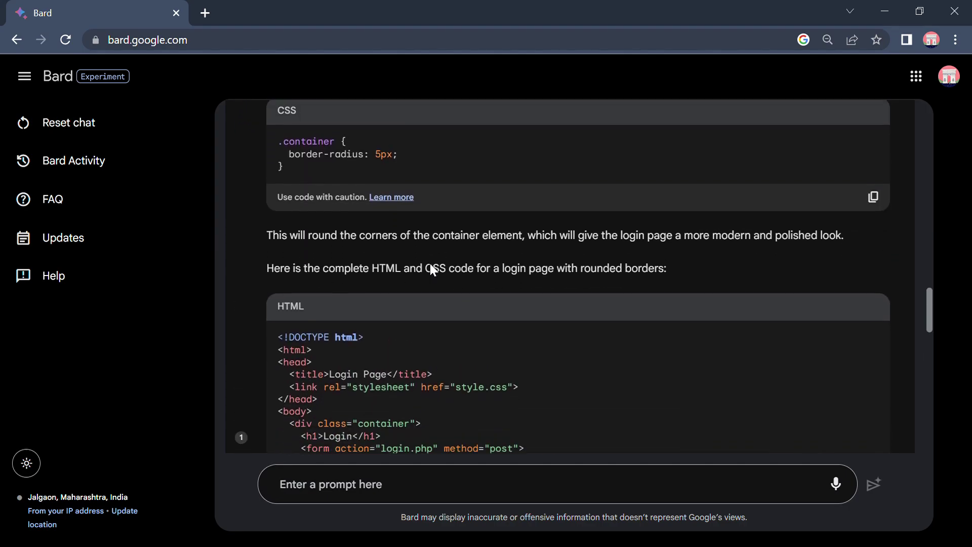
pyautogui.scroll(8, 429, 263)
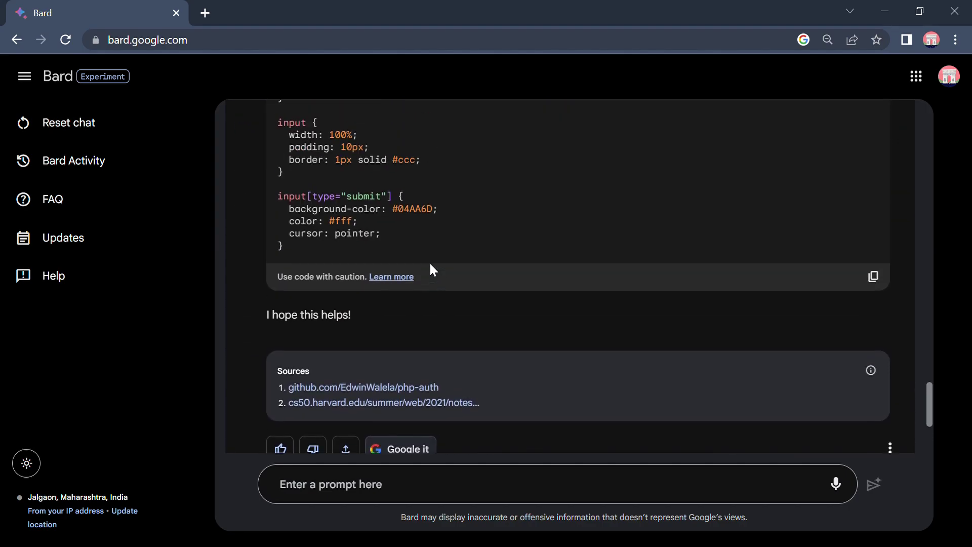
pyautogui.scroll(10, 429, 262)
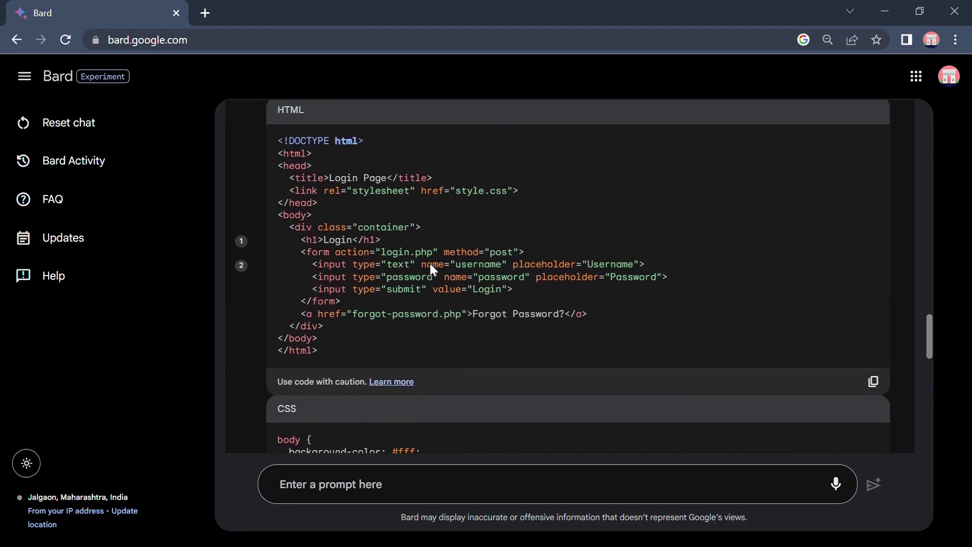
pyautogui.scroll(2, 429, 262)
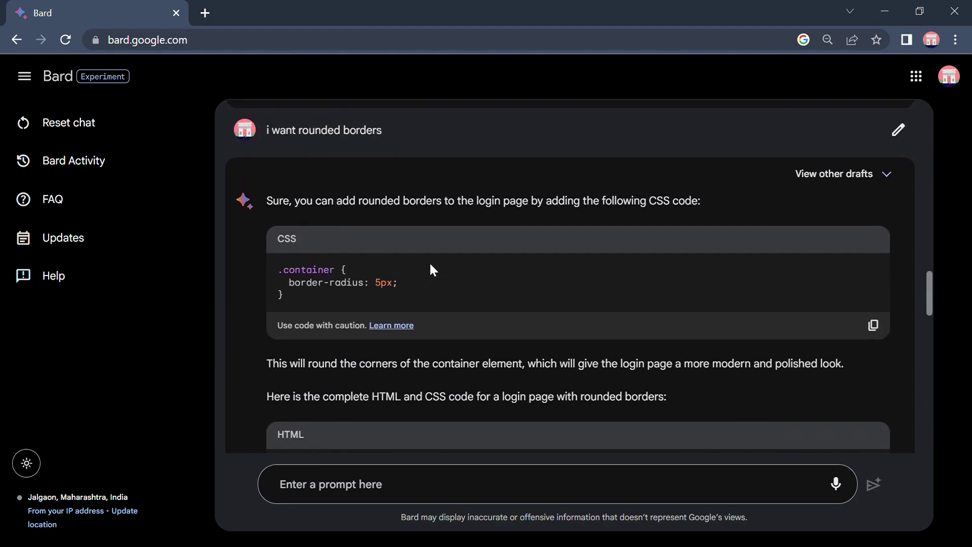
# Step: Copy the .container border-radius: 5px CSS snippet
pyautogui.click(874, 325)
pyautogui.scroll(-20, 439, 293)
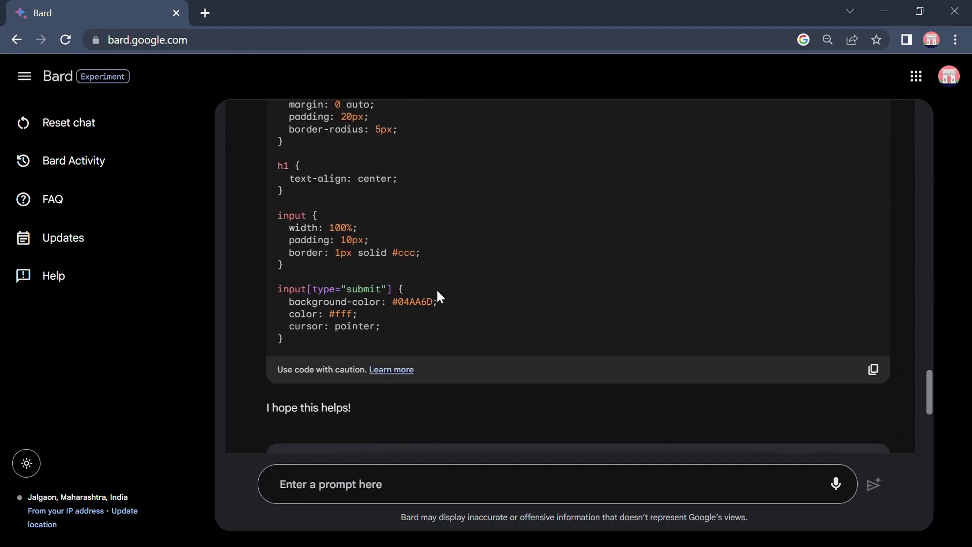
pyautogui.scroll(5, 439, 296)
pyautogui.scroll(-5, 438, 297)
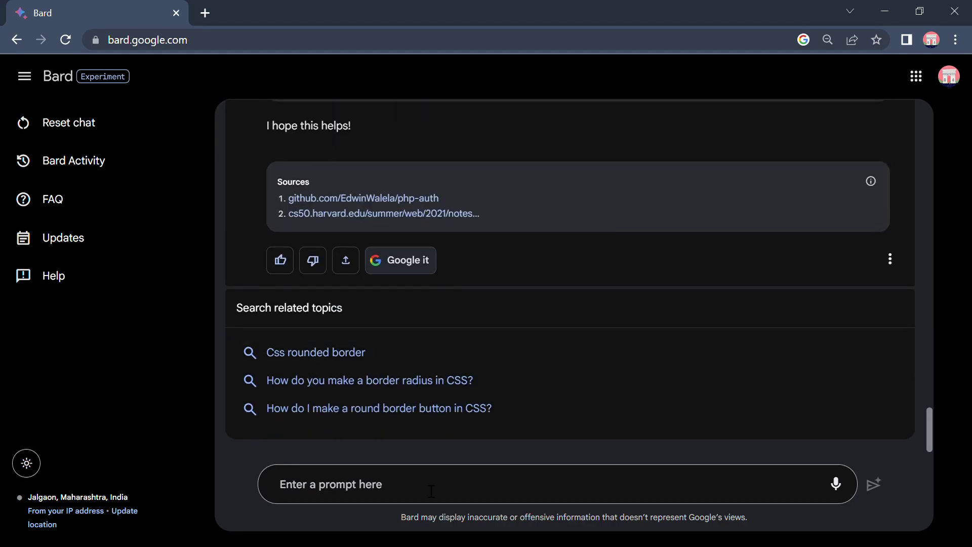
# Step: Review the original login page reply and the rounded-borders exchange in the chat
pyautogui.click(426, 490)
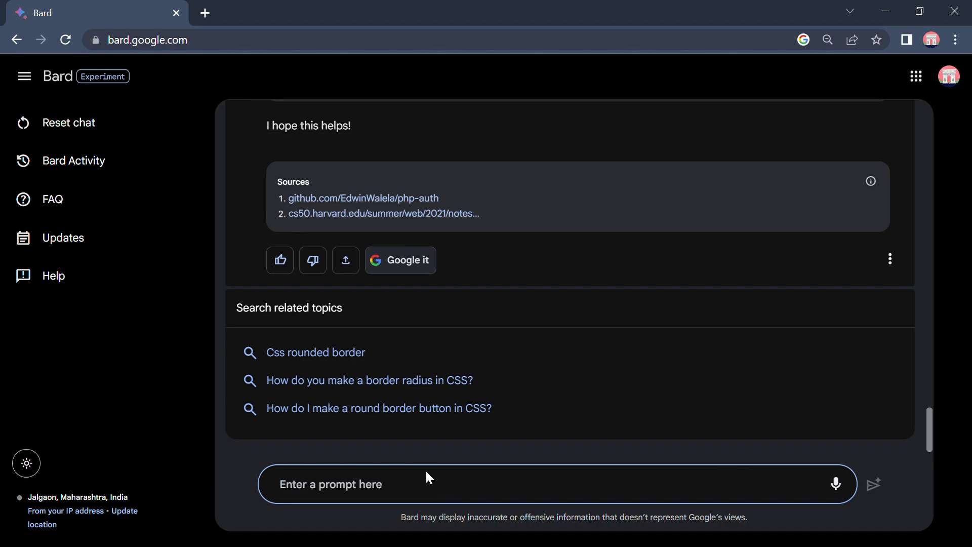
pyautogui.scroll(15, 589, 306)
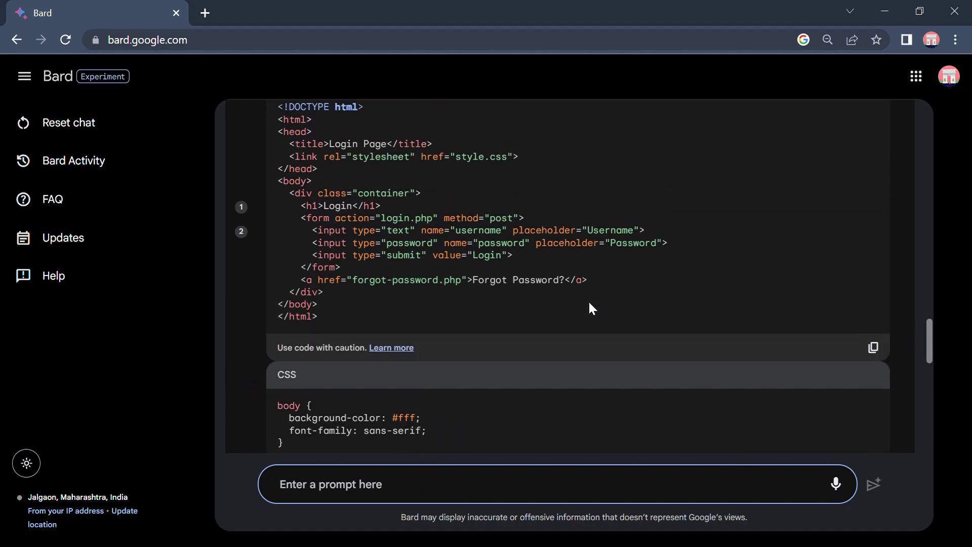
pyautogui.scroll(-3, 586, 323)
pyautogui.scroll(9, 586, 323)
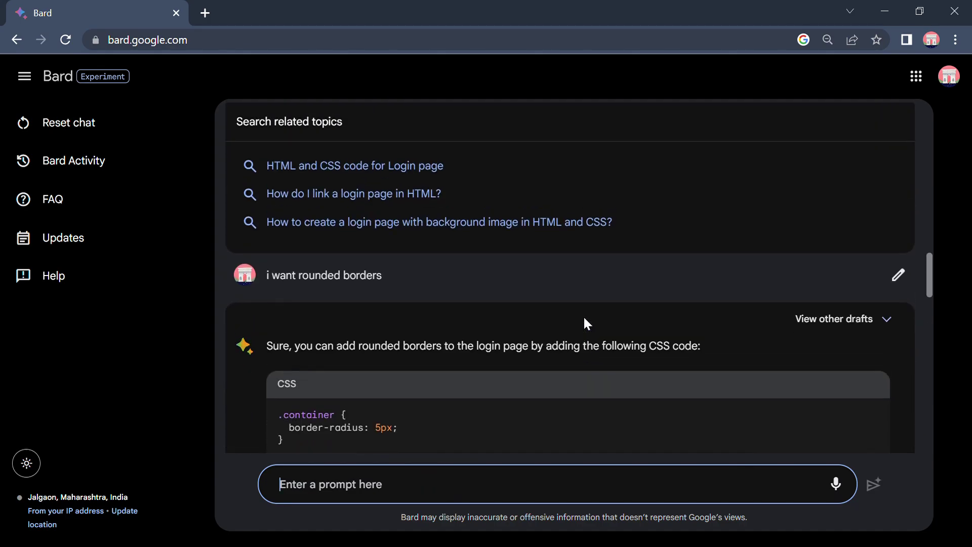
pyautogui.scroll(15, 586, 324)
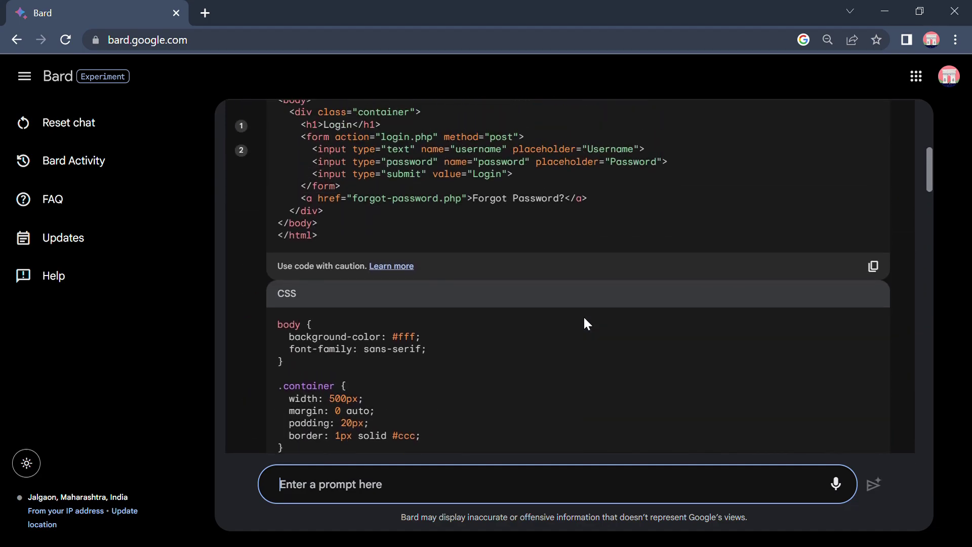
pyautogui.scroll(-1, 506, 243)
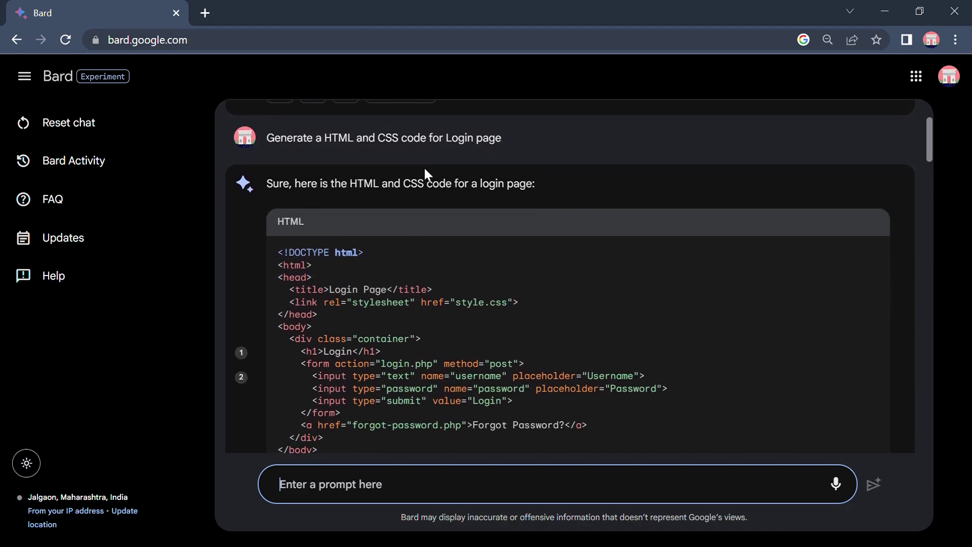
pyautogui.scroll(2, 715, 189)
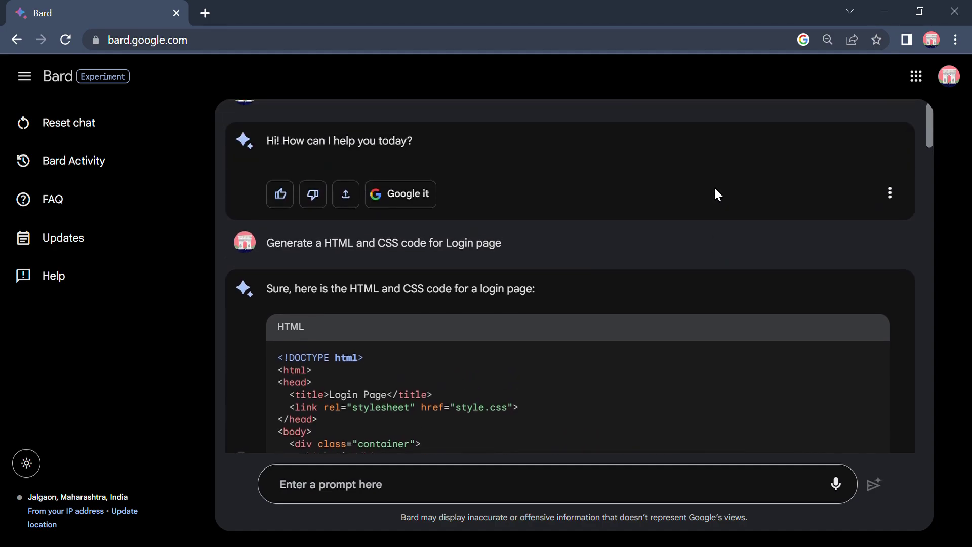
pyautogui.scroll(1, 831, 262)
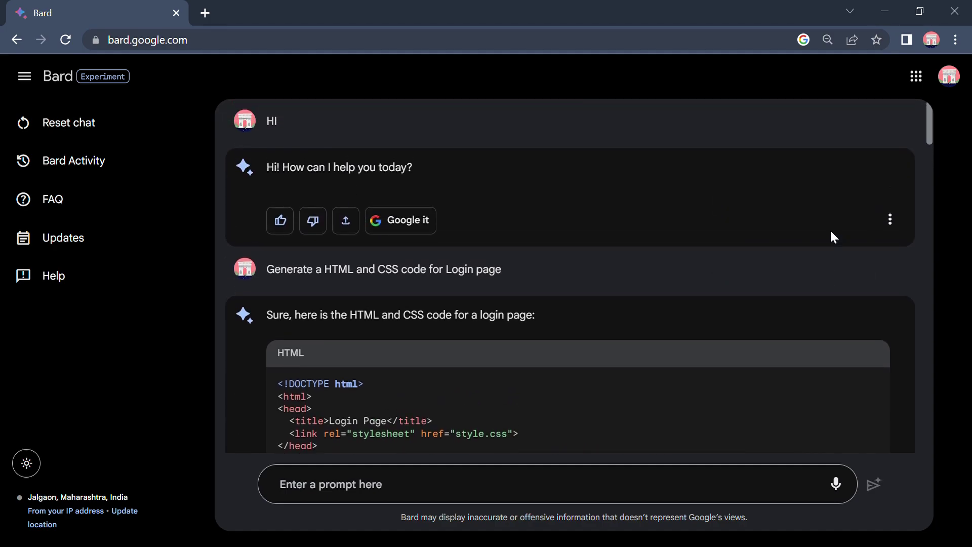
pyautogui.scroll(-20, 830, 342)
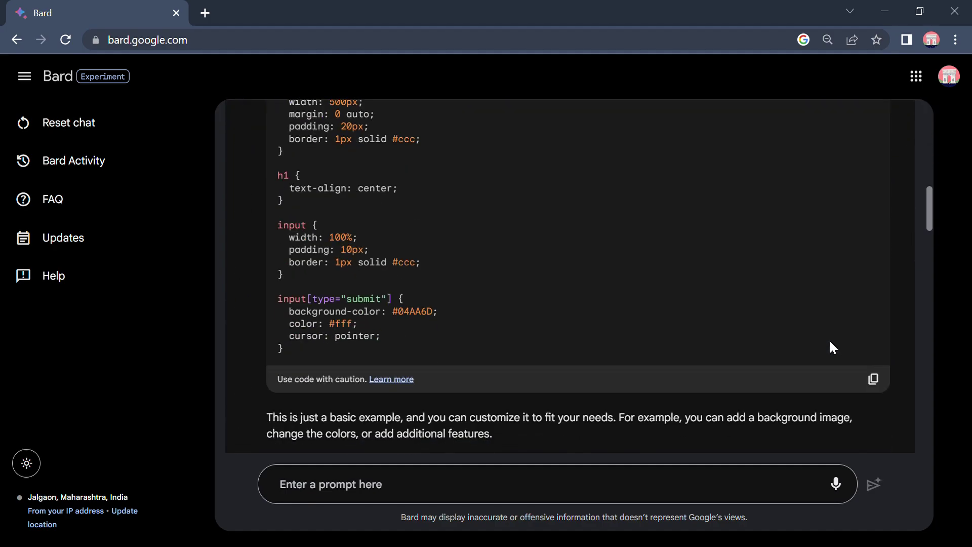
pyautogui.scroll(-1, 830, 348)
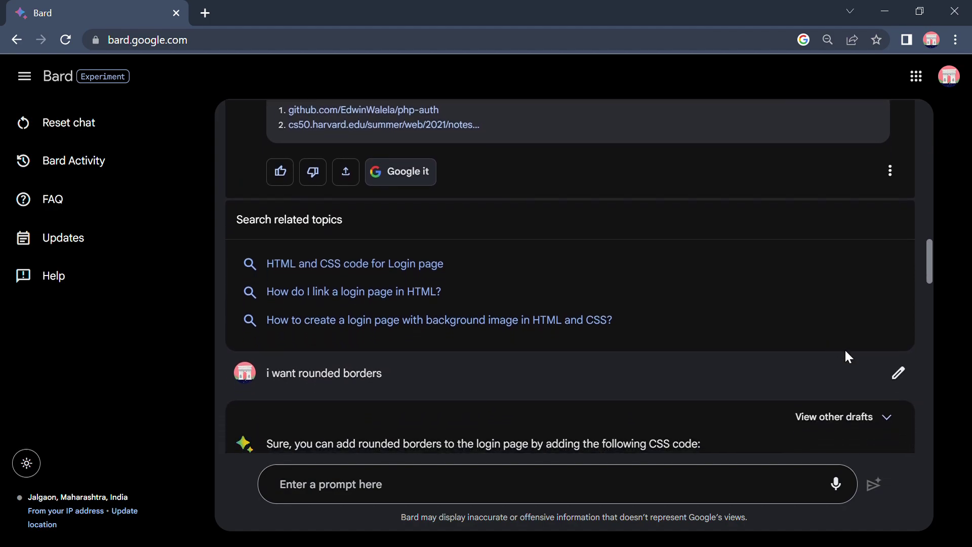
# Step: Begin editing the earlier 'i want rounded borders' message, then cancel the edit
pyautogui.click(888, 377)
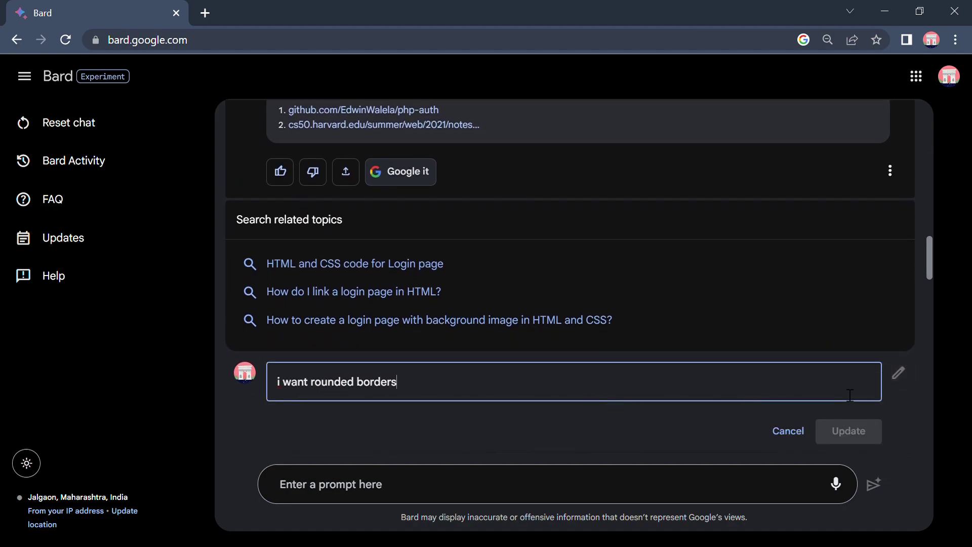
pyautogui.click(785, 442)
pyautogui.click(648, 487)
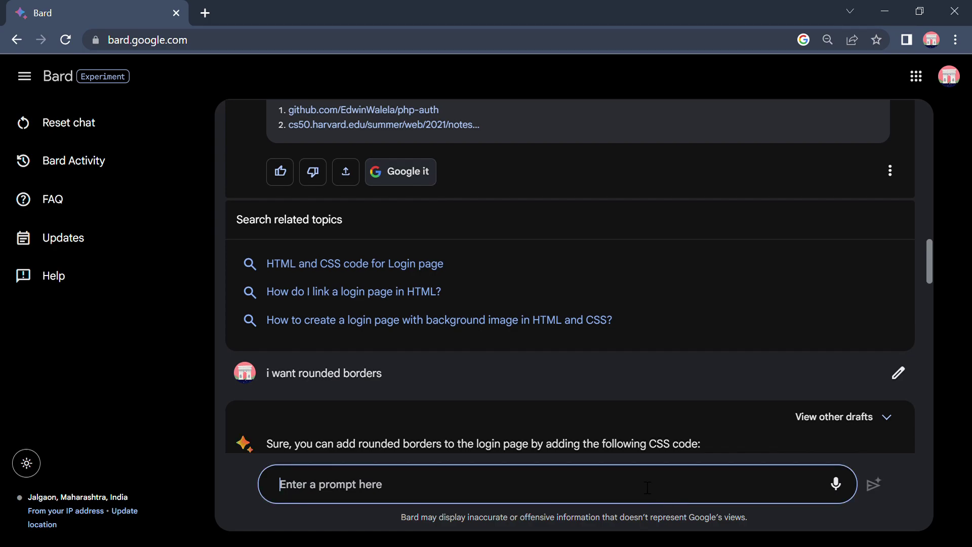
# Step: Type a prompt requesting login page HTML and CSS with every section in 20px rounded borders
pyautogui.write('gen')
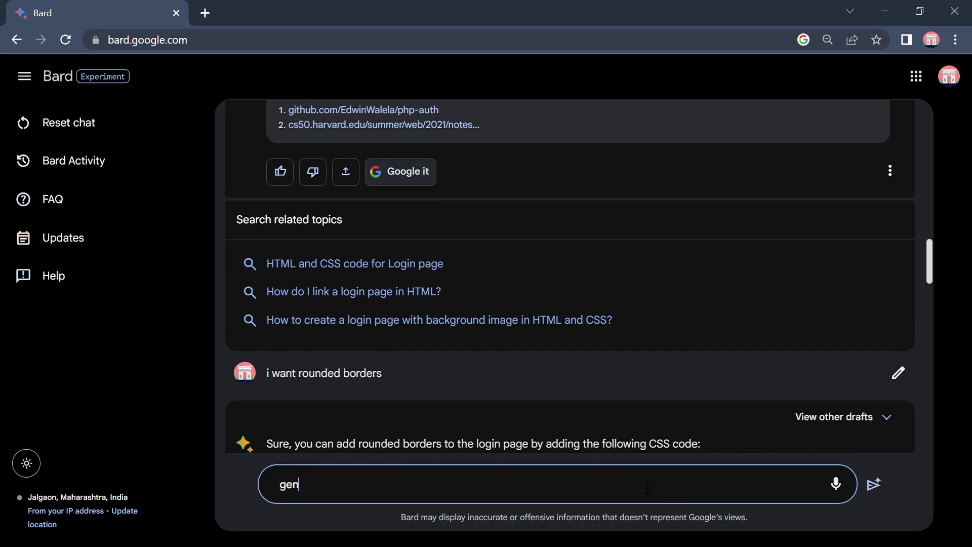
pyautogui.write('erate HTML and CSS c')
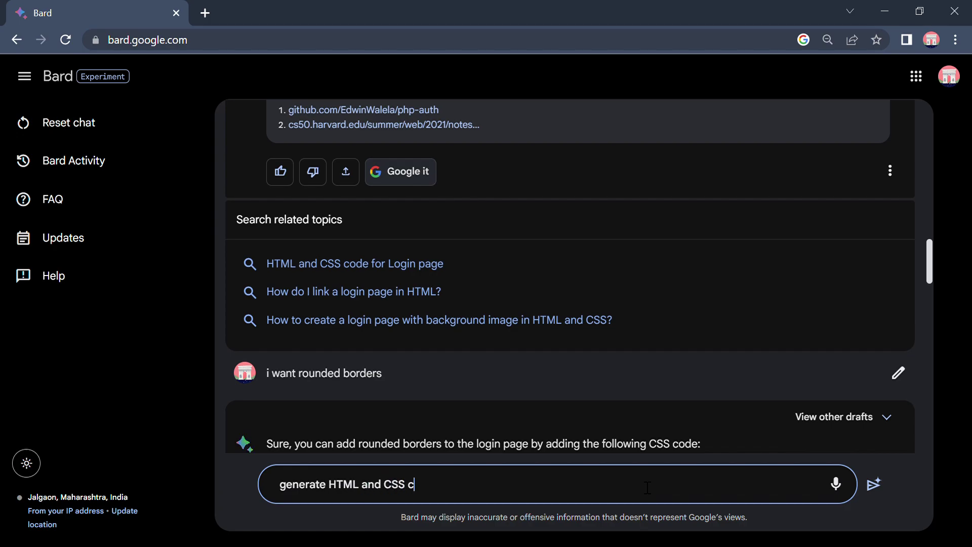
pyautogui.write('ode for login page ')
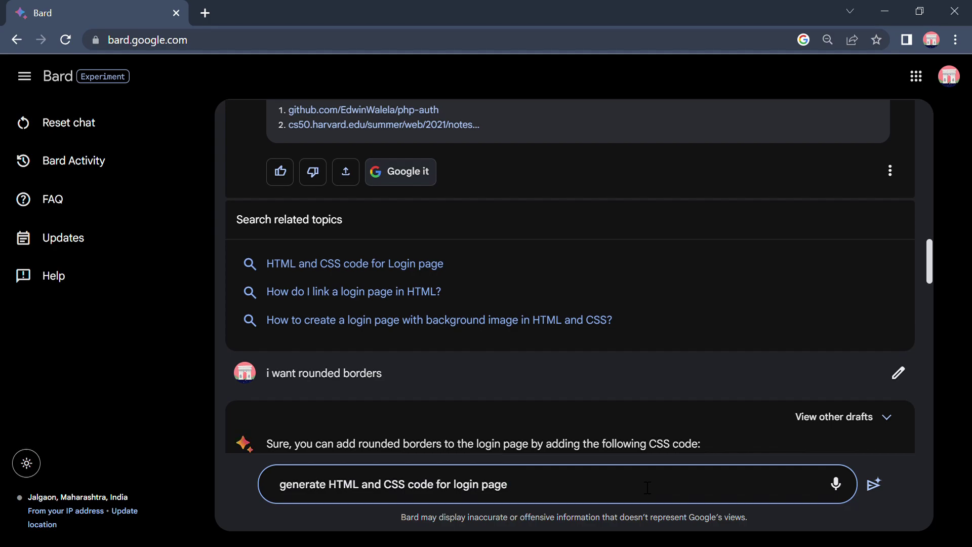
pyautogui.write('(every section s')
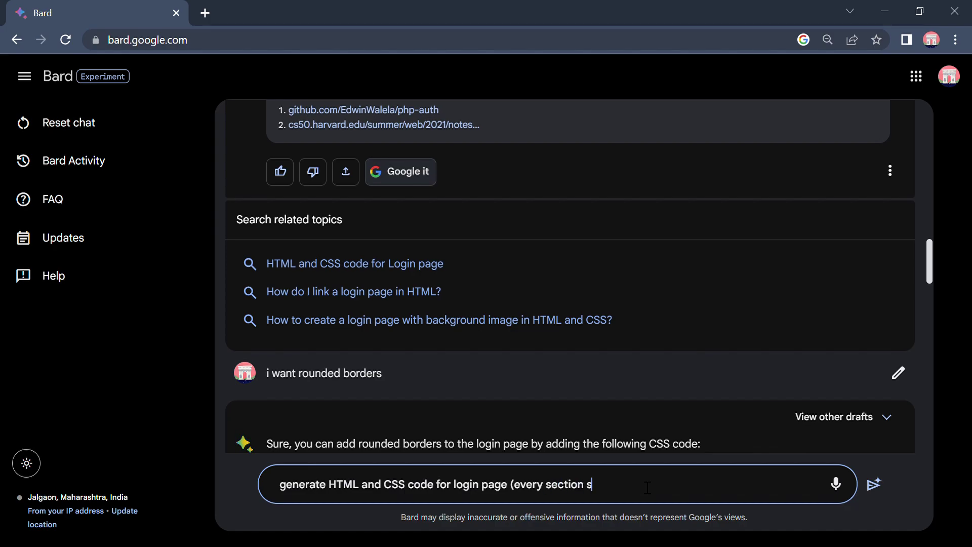
pyautogui.write('houd be inn round')
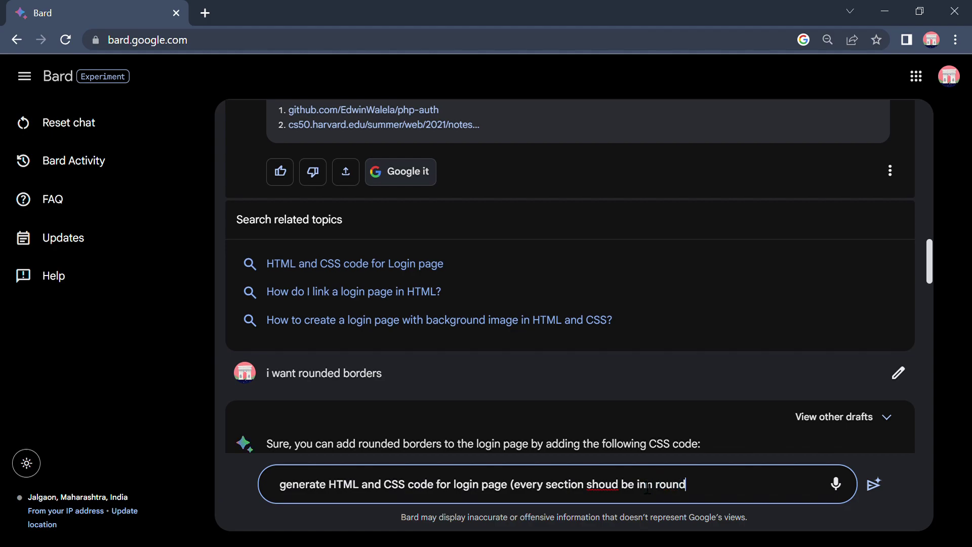
pyautogui.write('ed co')
pyautogui.press('BackSpace')
pyautogui.press('BackSpace')
pyautogui.write('borders of 1')
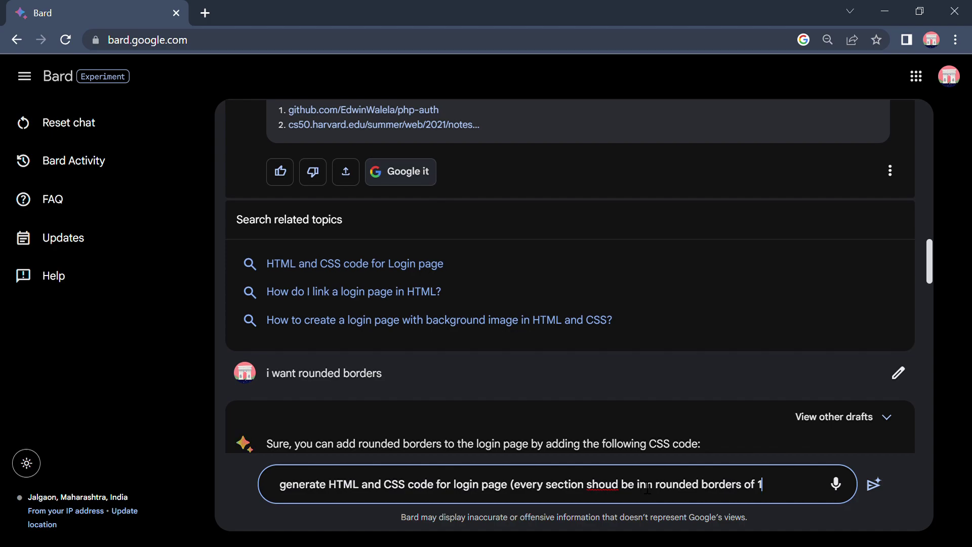
pyautogui.write('9')
pyautogui.press('BackSpace')
pyautogui.press('BackSpace')
pyautogui.write('20 p')
pyautogui.press('BackSpace')
pyautogui.write('px.')
pyautogui.press('BackSpace')
# Step: Submit the request for a login page with 20px rounded borders, then open the related CSS border-radius search
pyautogui.write(')')
pyautogui.click(874, 485)
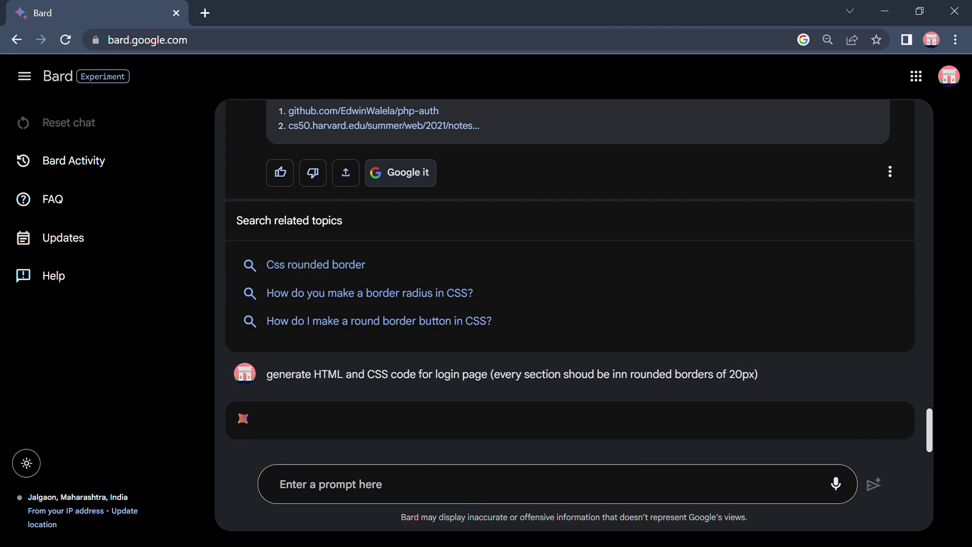
pyautogui.click(486, 306)
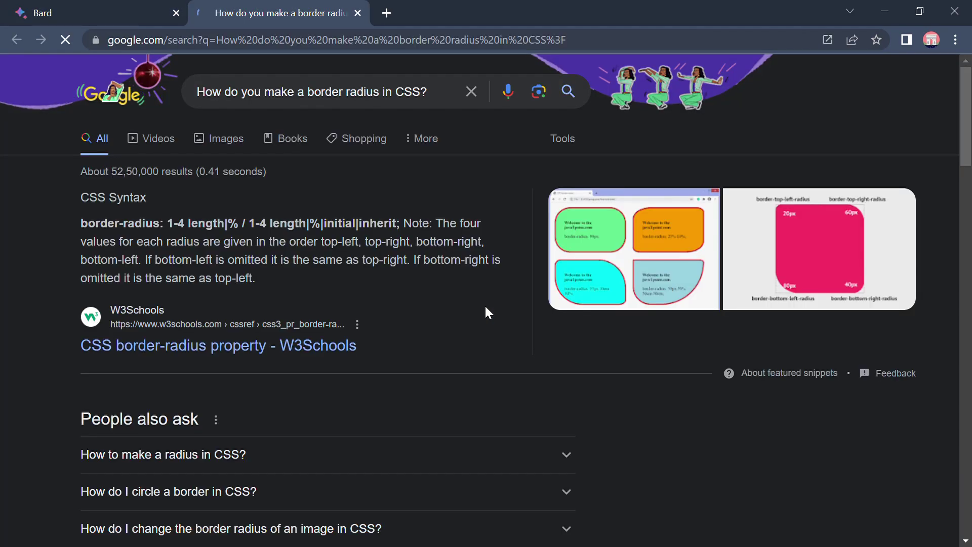
# Step: Return to Bard and copy the new 20px-rounded login page HTML code
pyautogui.click(357, 14)
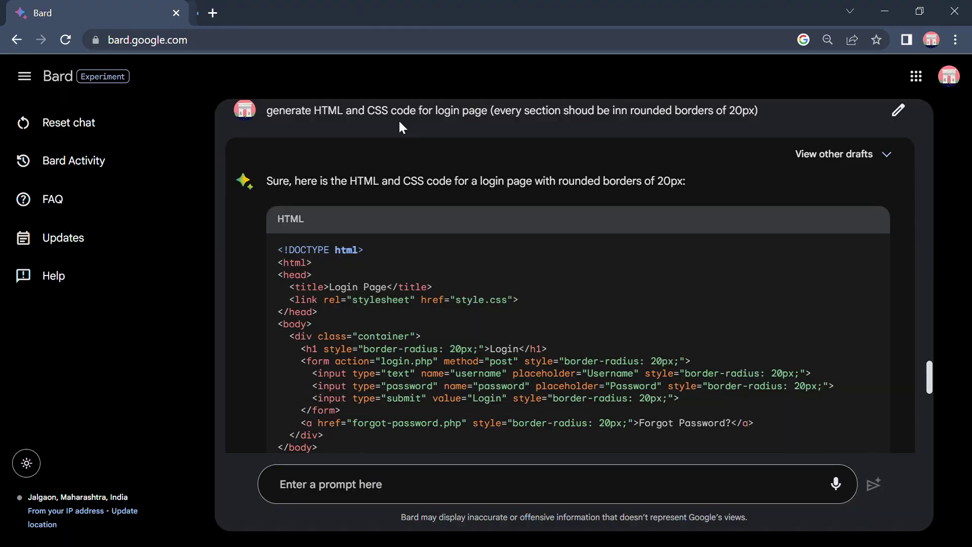
pyautogui.scroll(-9, 453, 394)
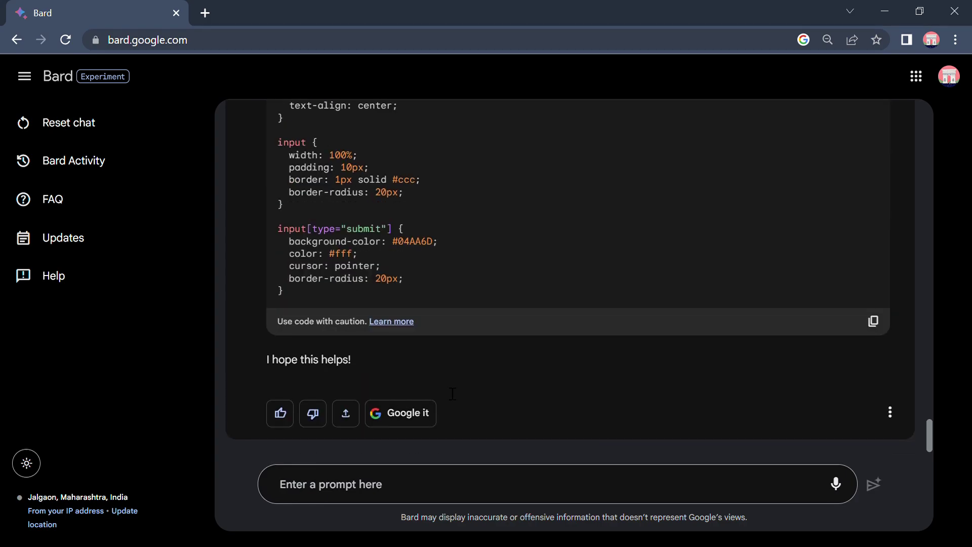
pyautogui.scroll(8, 452, 394)
pyautogui.scroll(5, 453, 394)
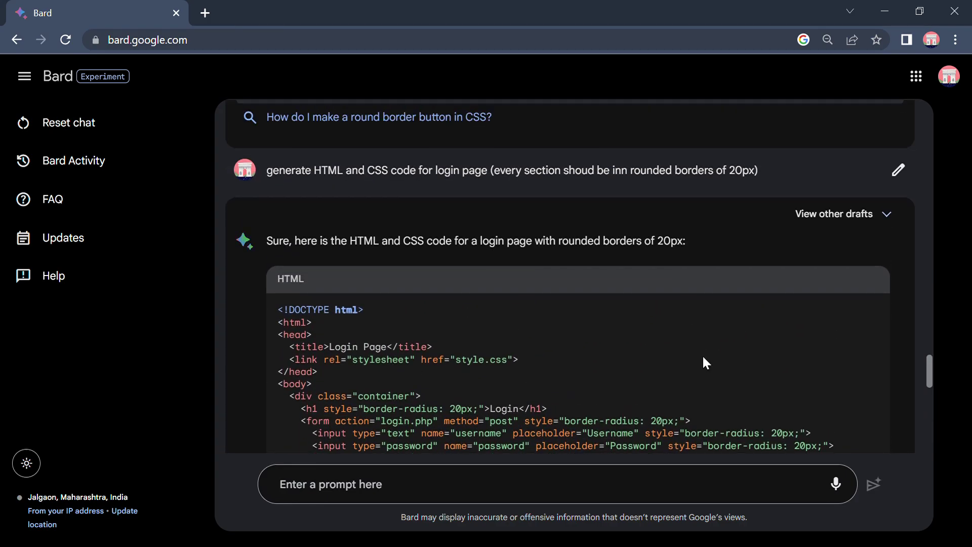
pyautogui.scroll(-6, 818, 397)
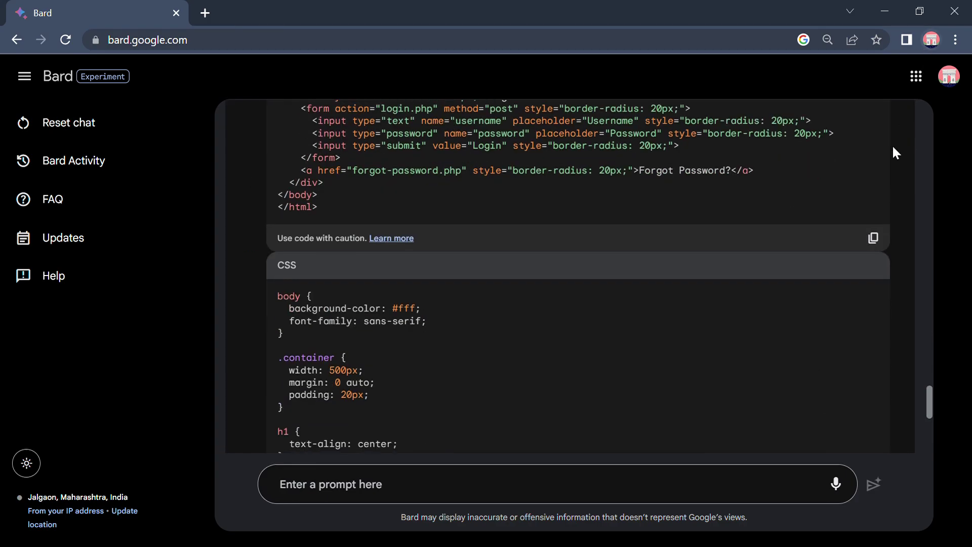
pyautogui.click(874, 239)
# Step: Copy the matching login page CSS code from the reply
pyautogui.scroll(-5, 474, 314)
pyautogui.scroll(-1, 742, 316)
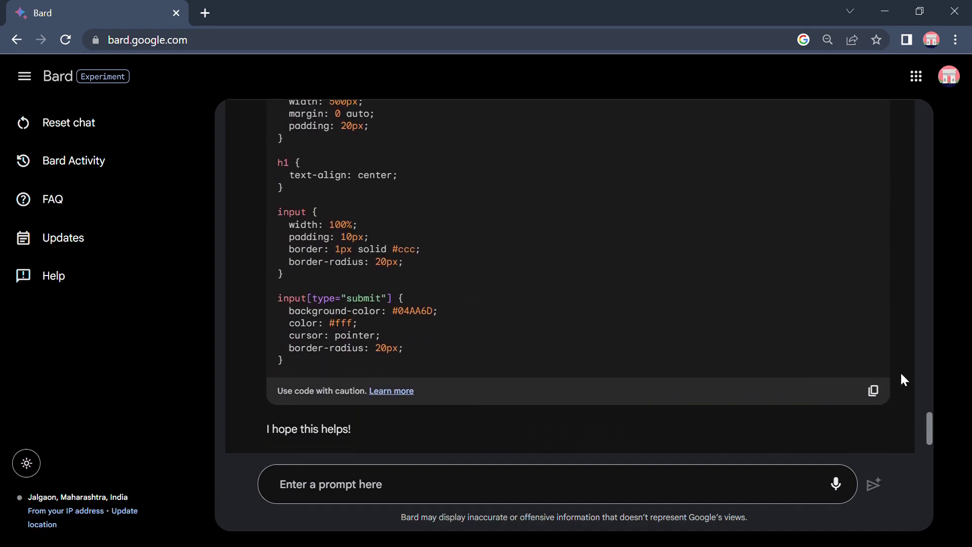
pyautogui.click(873, 394)
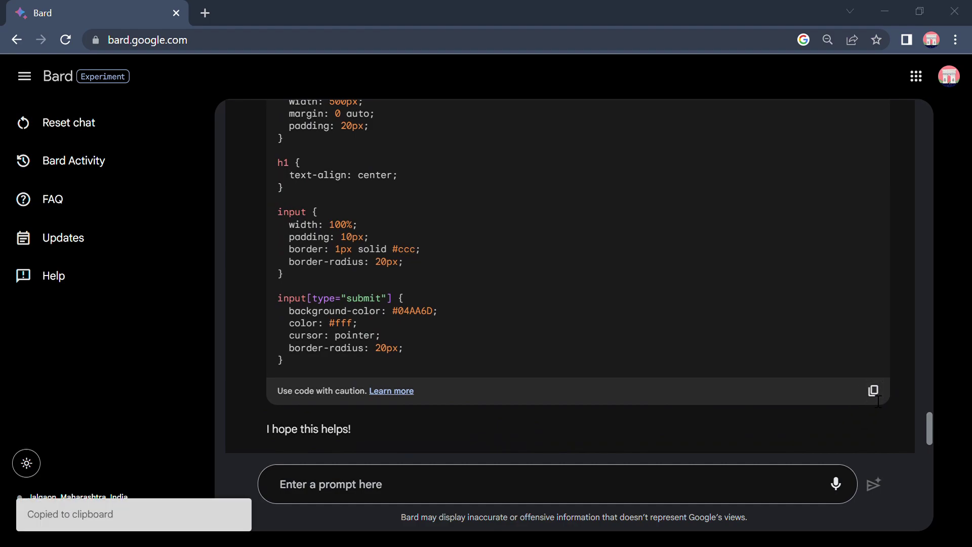